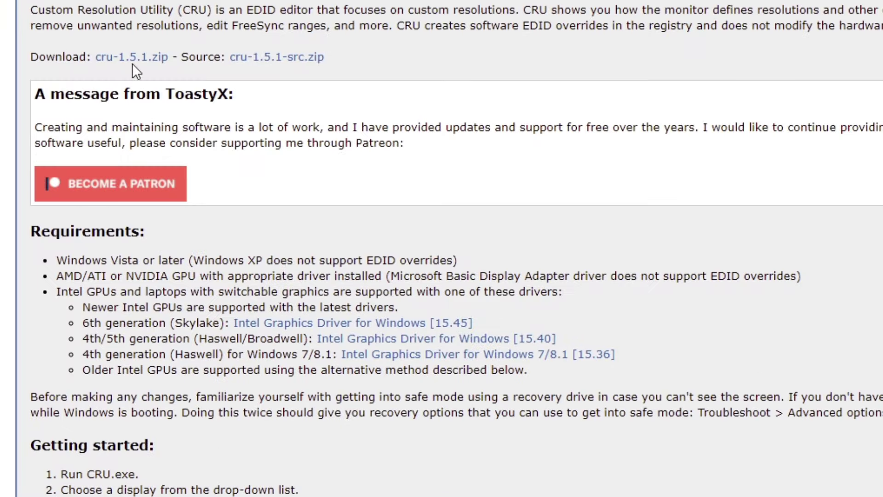
Download the cru-1.5.1.zip archive from the CRU project page.
{"action": "left_click", "coordinate": [149, 60]}
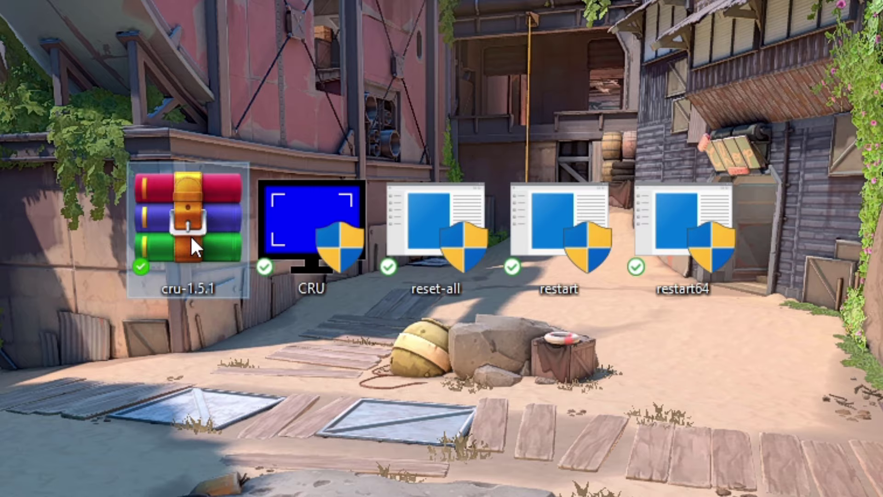
Extract cru-1.5.1.zip with WinRAR and launch CRU.exe from the desktop.
{"action": "right_click", "coordinate": [186, 233]}
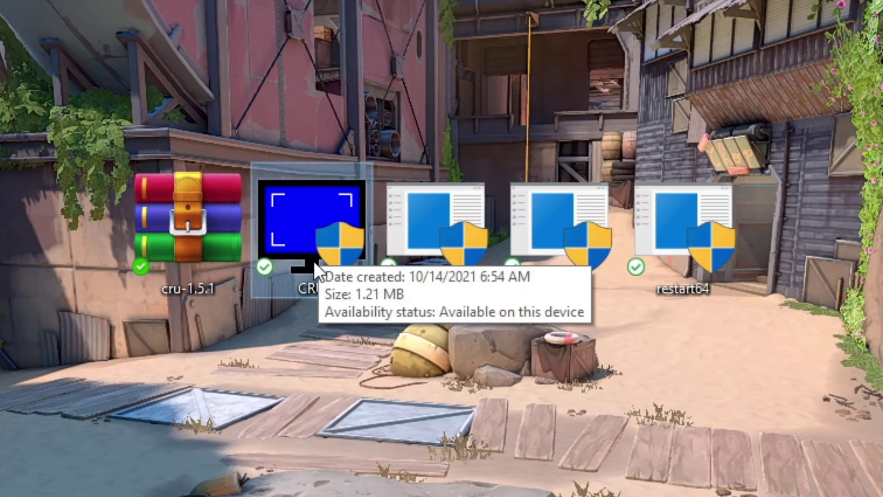
{"action": "double_click", "coordinate": [282, 278]}
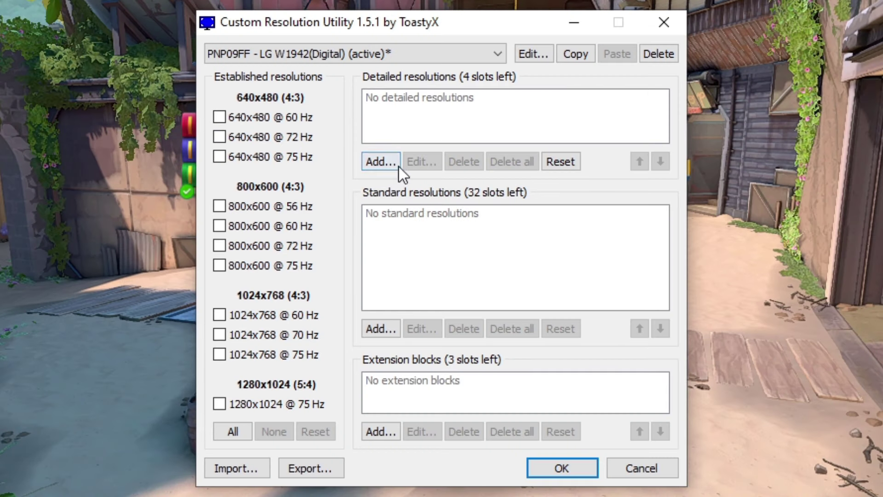
Add a 1600x900 at 60 Hz detailed resolution for the LG W1942 monitor.
{"action": "left_click", "coordinate": [384, 167]}
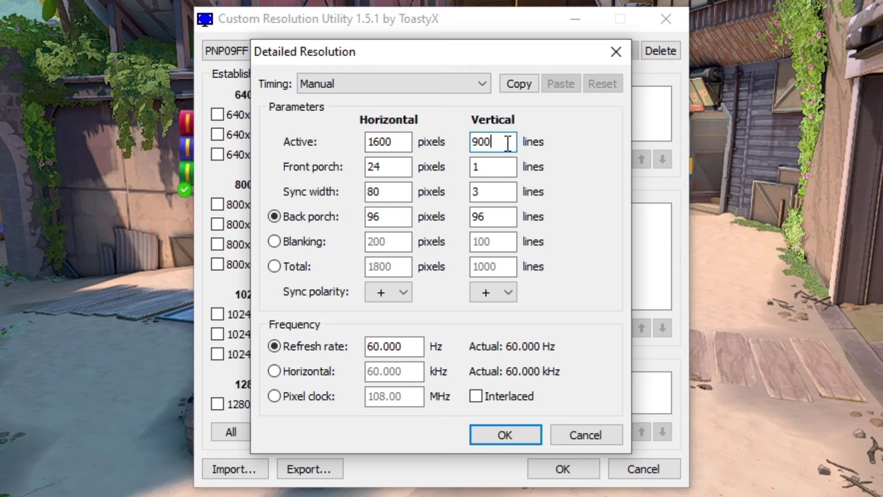
{"action": "left_click", "coordinate": [518, 438]}
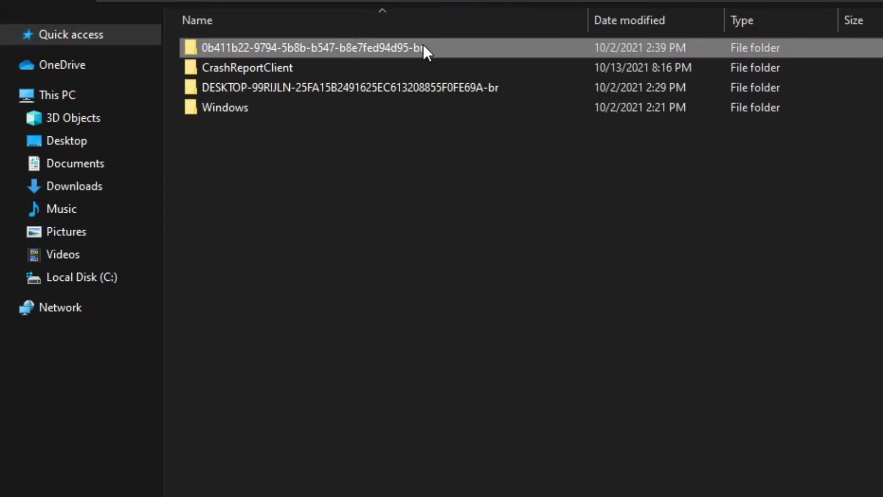
Open the long-named account folder, then its Windows settings folder.
{"action": "double_click", "coordinate": [468, 47]}
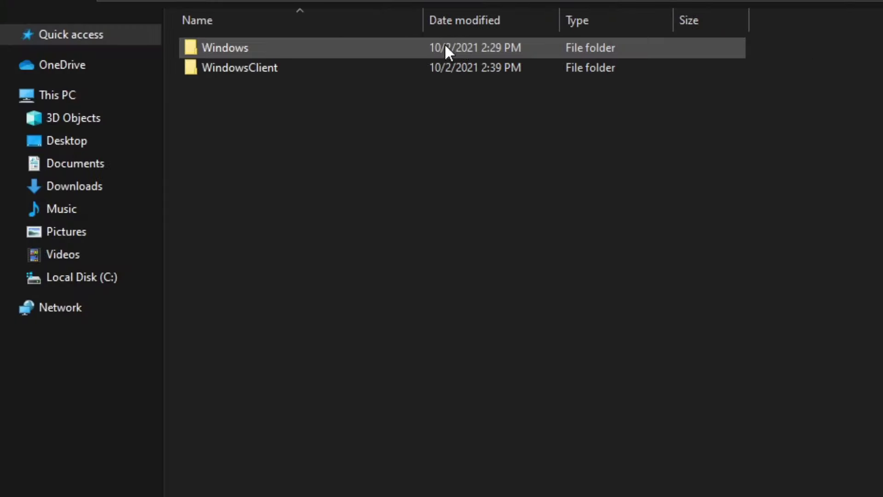
{"action": "double_click", "coordinate": [276, 47]}
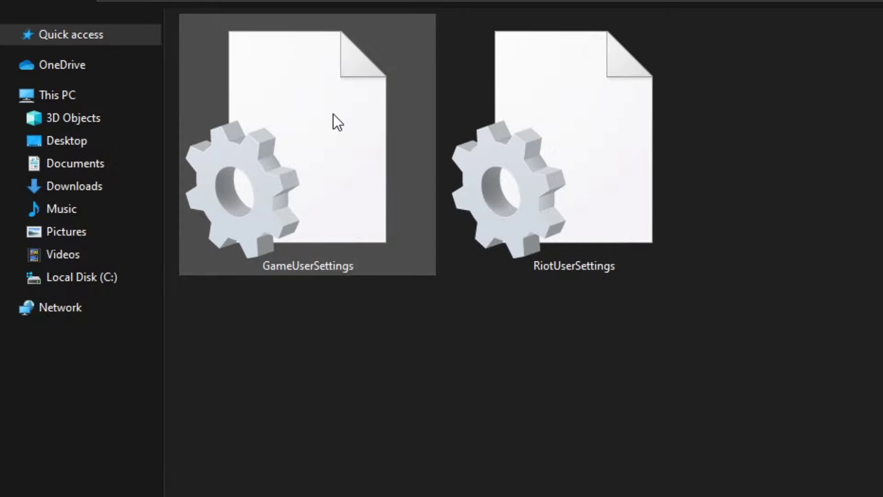
Edit GameUserSettings in Notepad, changing bShouldLetterbox from True to False.
{"action": "right_click", "coordinate": [365, 153]}
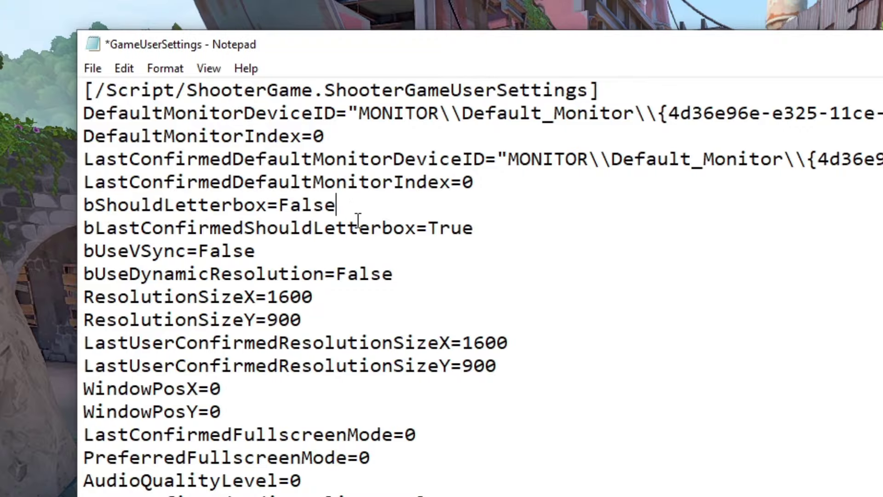
{"action": "left_click", "coordinate": [86, 69]}
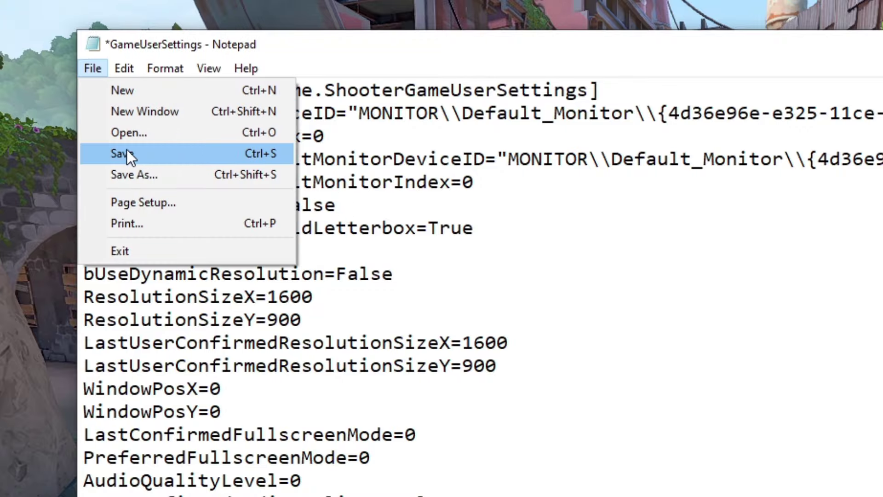